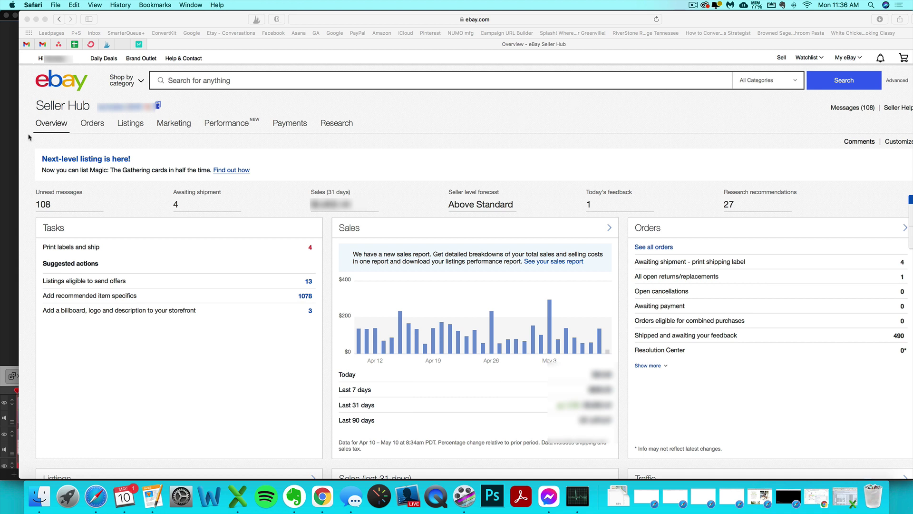
# Drop open Seller Hub's Payments menu to list its Summary, Reports and Payouts pages.
pyautogui.click(179, 152)
# Go to Payments Reports and set the report start date to February 1, 2021.
pyautogui.moveTo(303, 127)
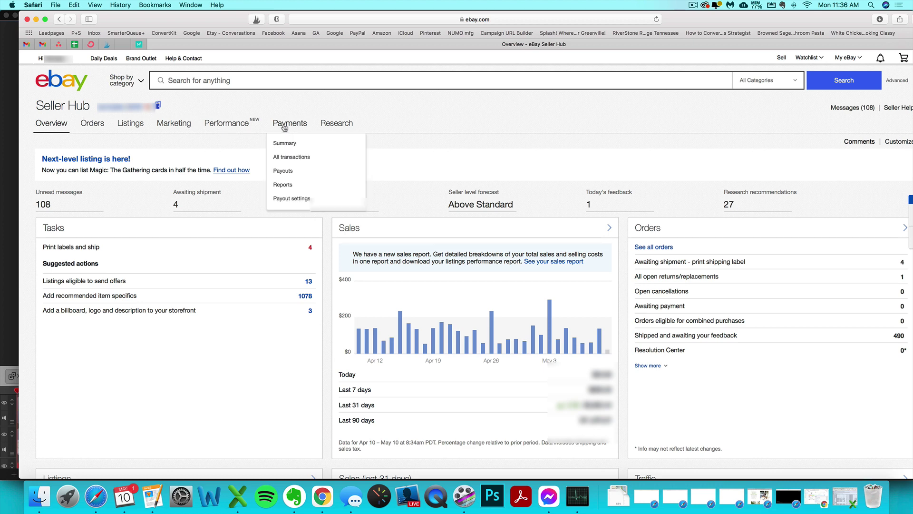
pyautogui.click(289, 186)
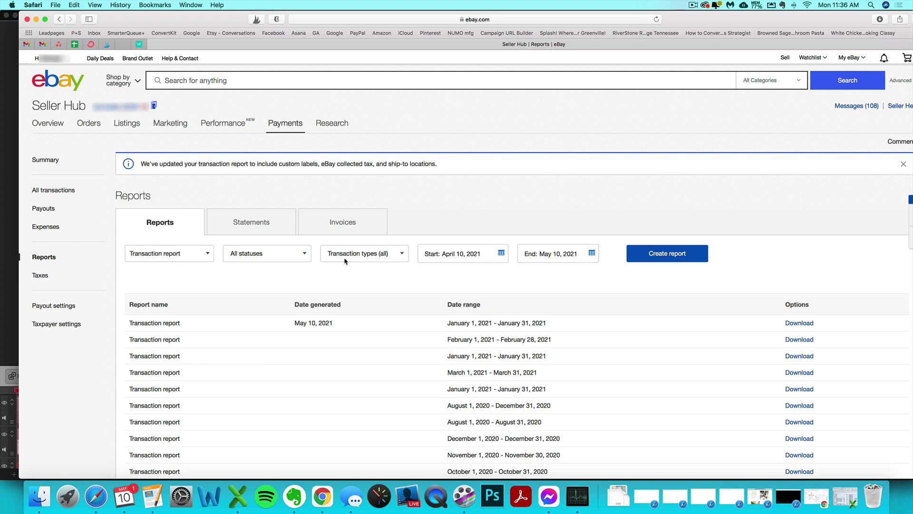
pyautogui.click(501, 253)
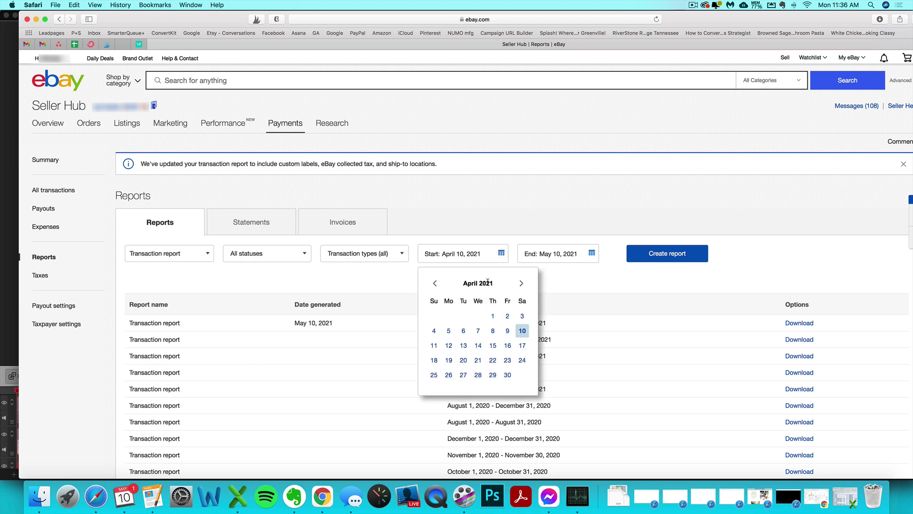
pyautogui.click(435, 284)
pyautogui.click(435, 284)
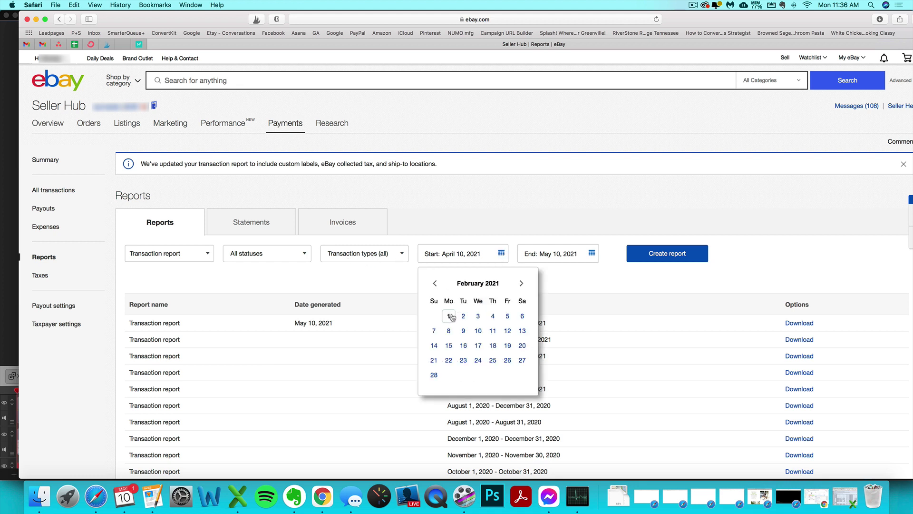
pyautogui.click(449, 315)
# Set the end date to February 28, 2021 and create the transaction report.
pyautogui.click(554, 258)
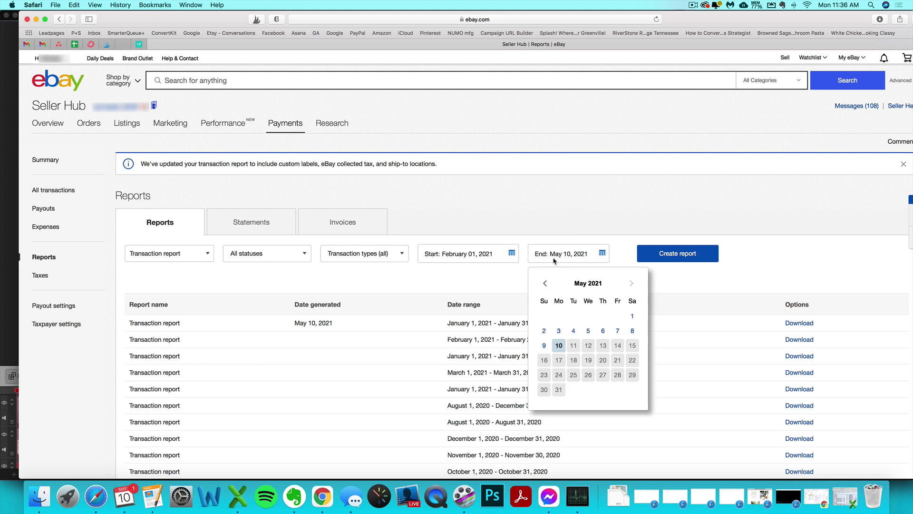
pyautogui.click(545, 284)
pyautogui.click(544, 283)
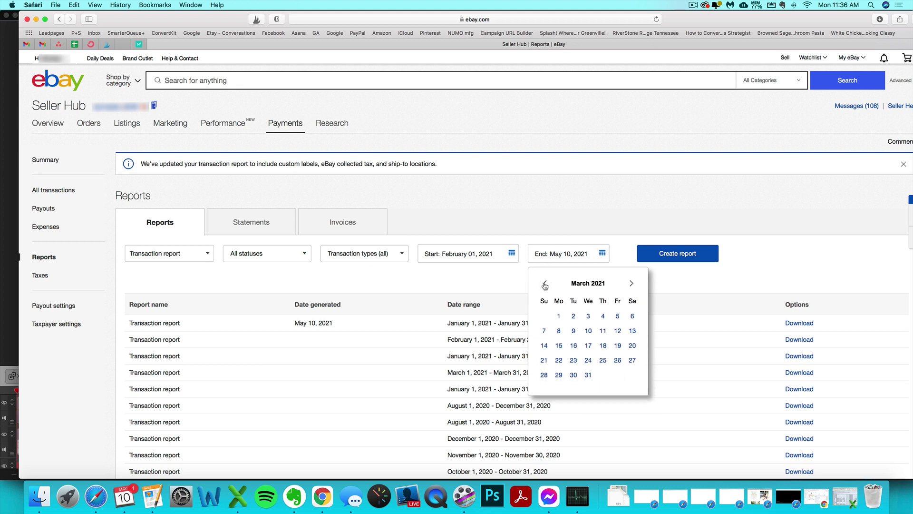
pyautogui.click(545, 285)
pyautogui.click(544, 375)
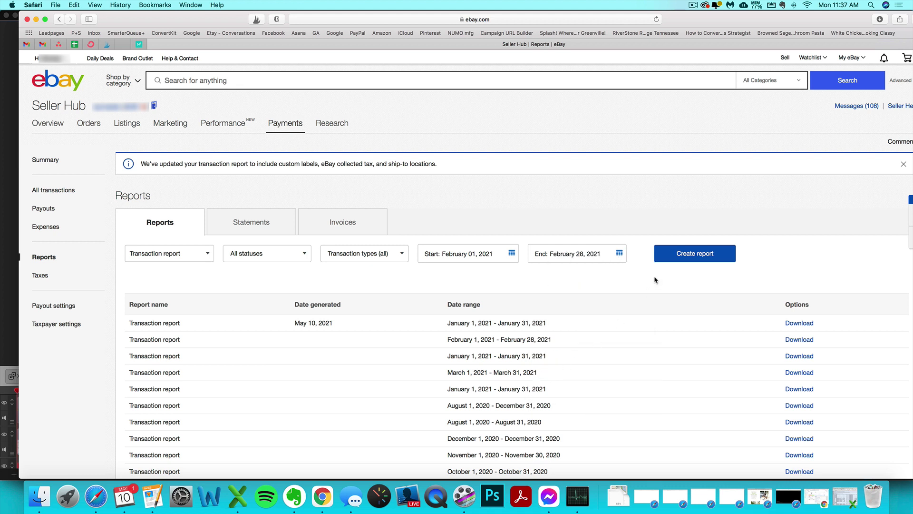
pyautogui.click(684, 259)
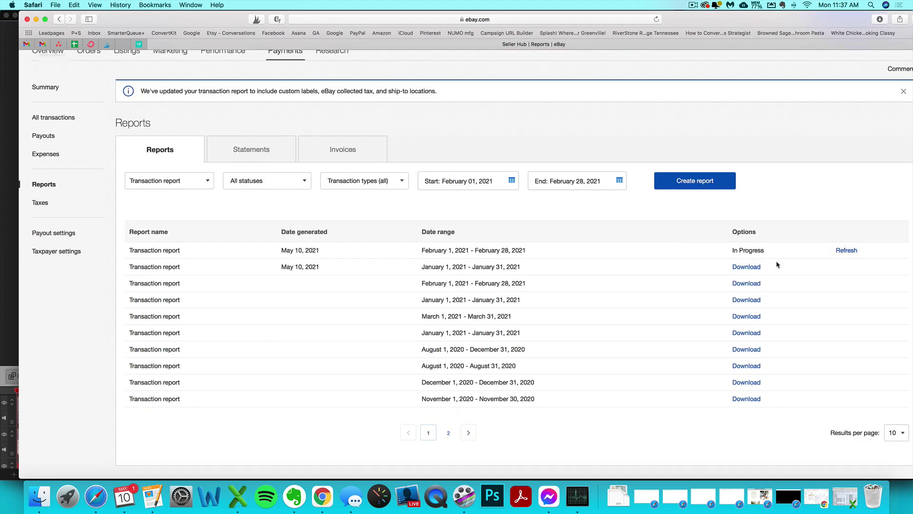
# Refresh the Reports list and download the finished February 2021 report as a CSV.
pyautogui.click(842, 250)
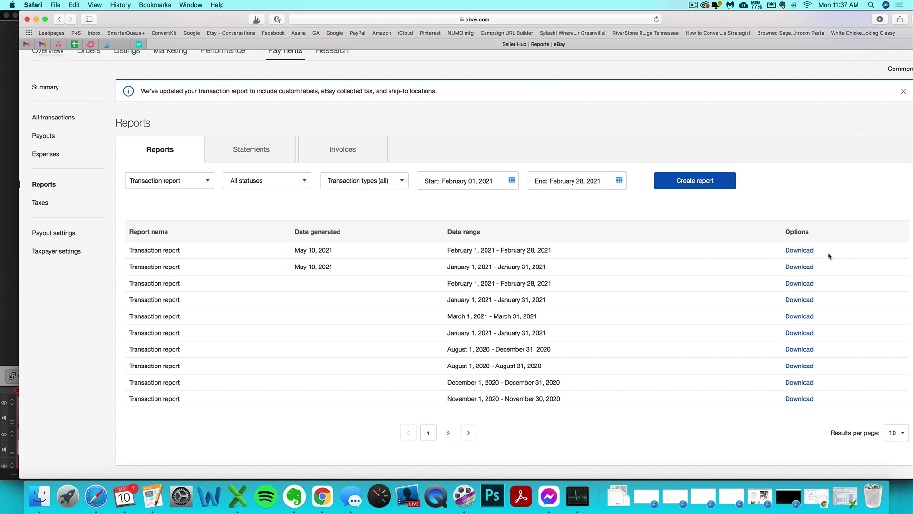
pyautogui.click(803, 251)
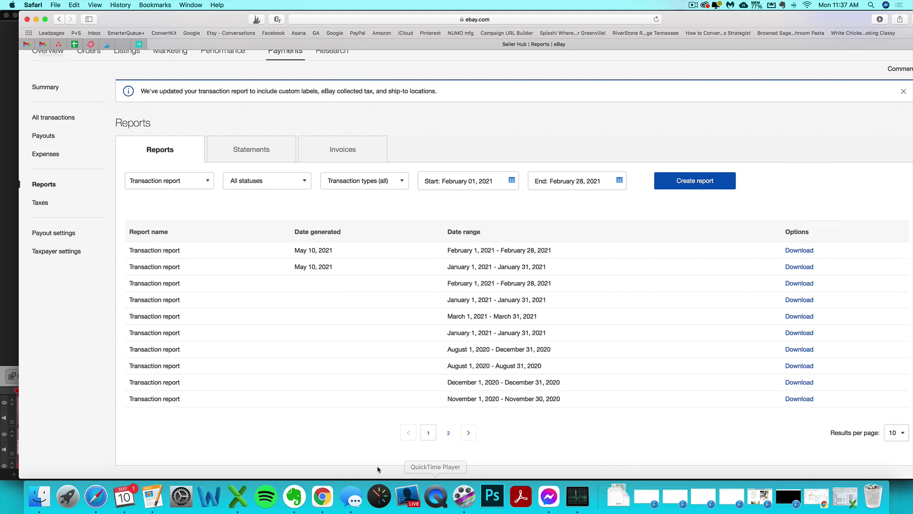
pyautogui.click(618, 496)
# Open the downloaded report CSV in Excel and copy its entire sheet.
pyautogui.click(618, 465)
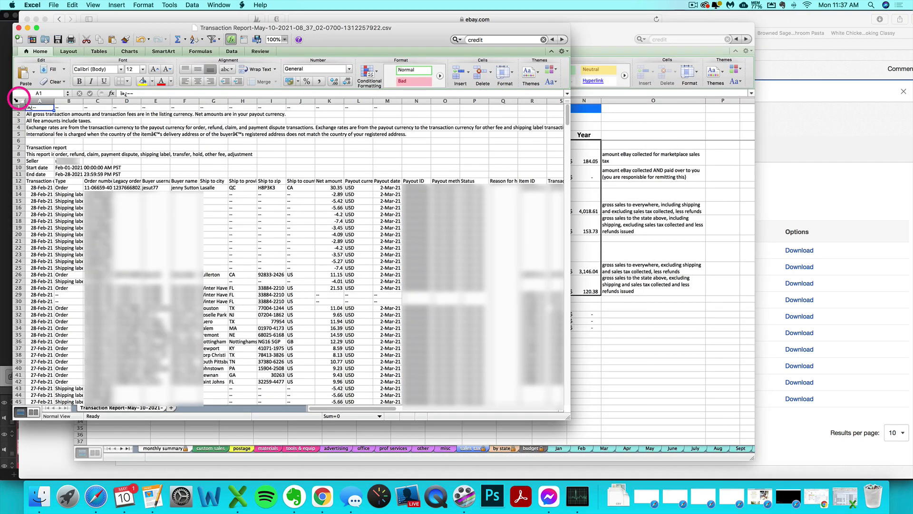
pyautogui.click(19, 100)
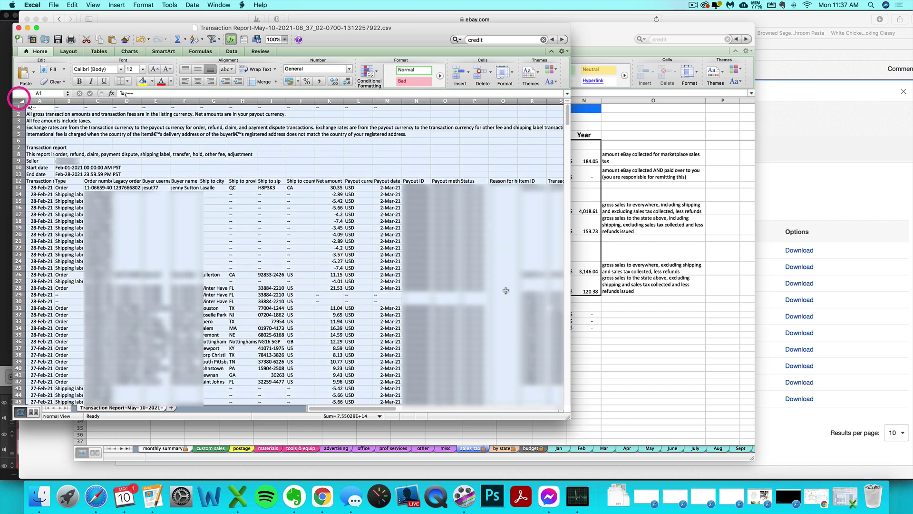
pyautogui.rightClick(291, 165)
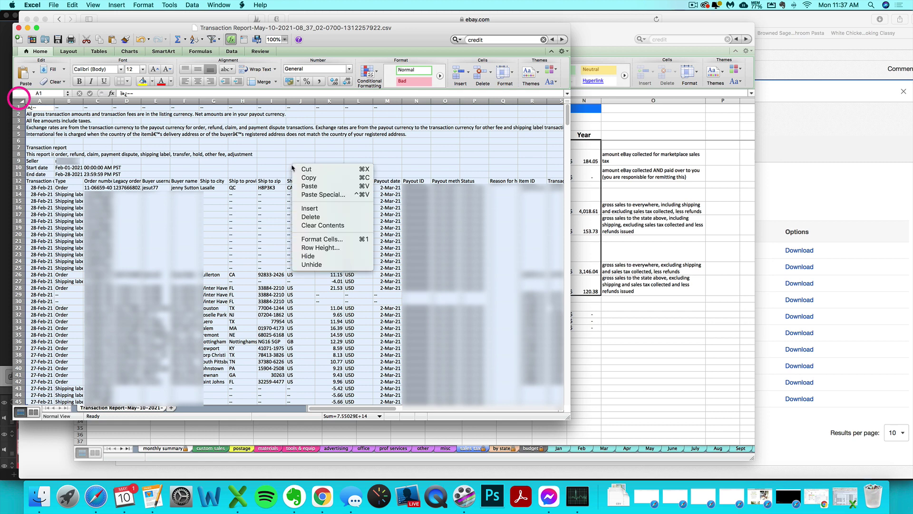
pyautogui.click(303, 178)
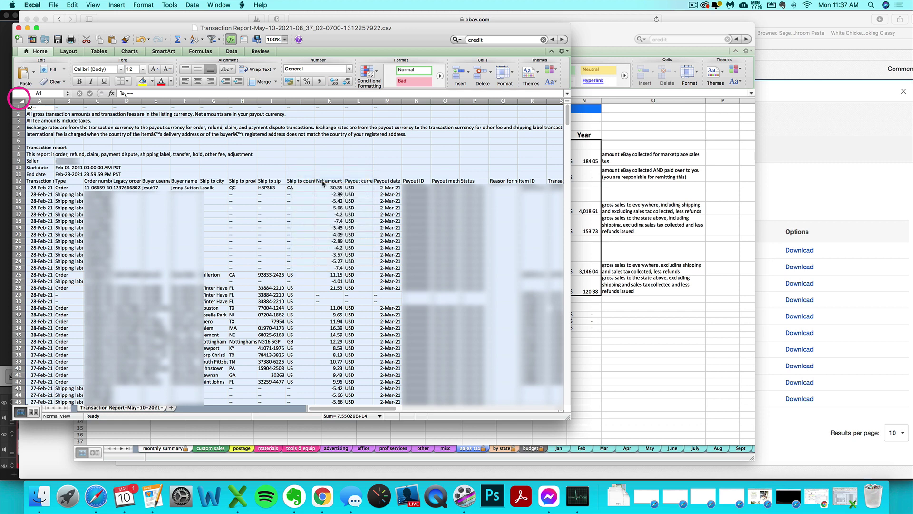
# Paste the copied February report into cell A1 of the seller workbook's Feb sheet.
pyautogui.click(606, 334)
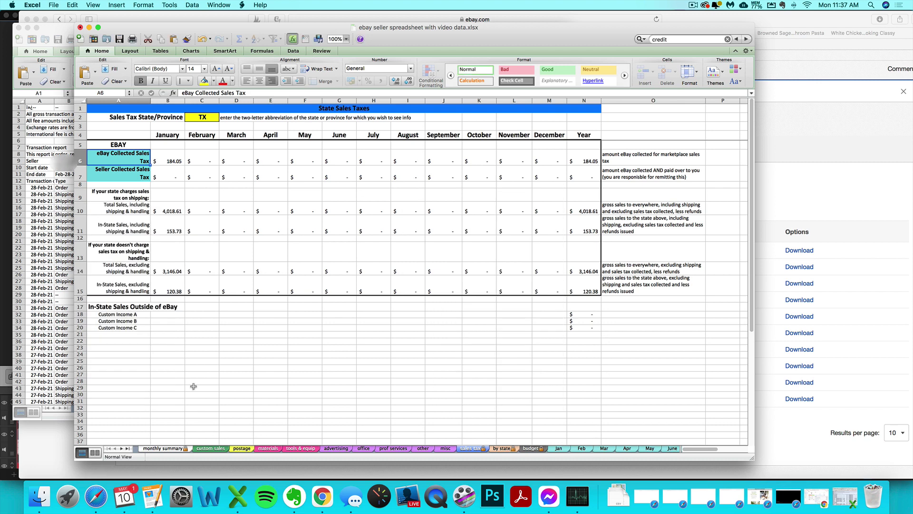
pyautogui.click(581, 449)
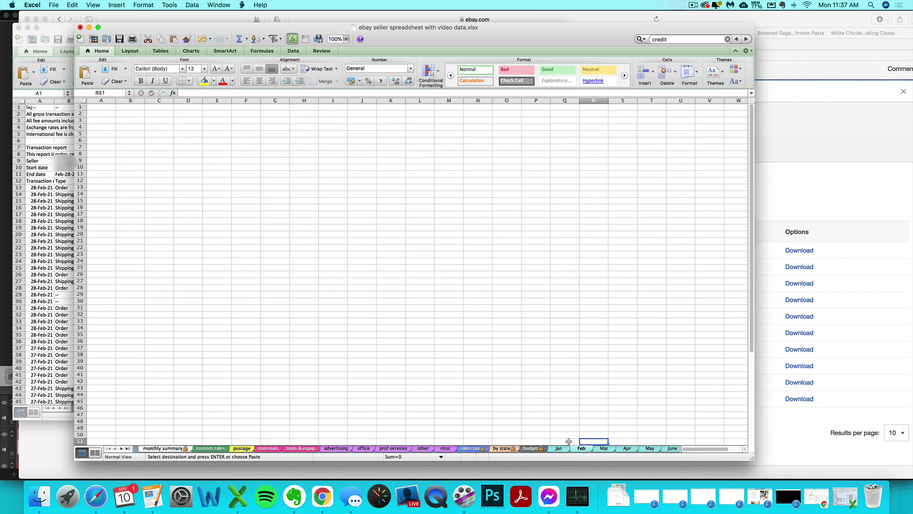
pyautogui.click(109, 107)
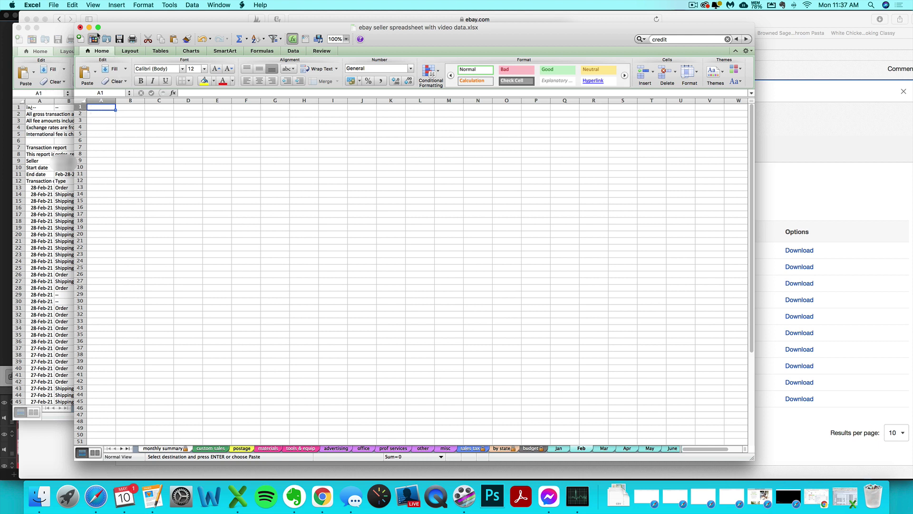
pyautogui.click(72, 5)
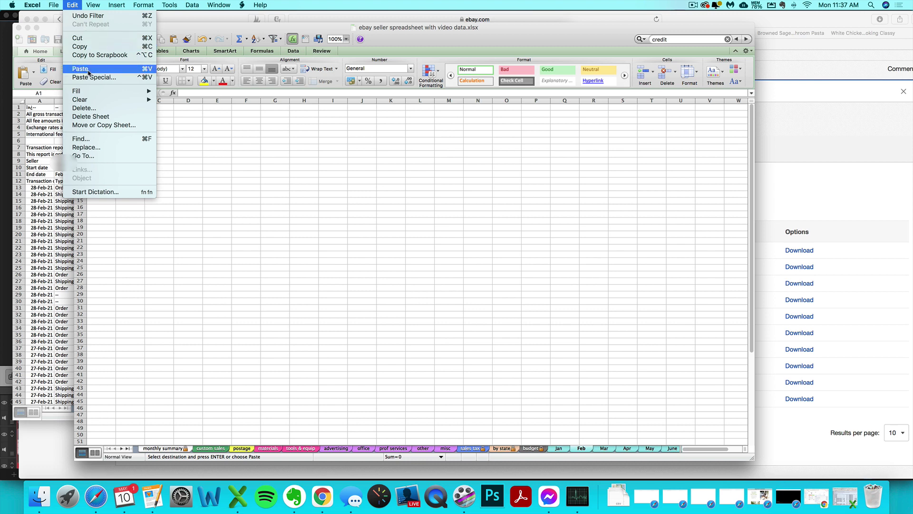
pyautogui.click(80, 69)
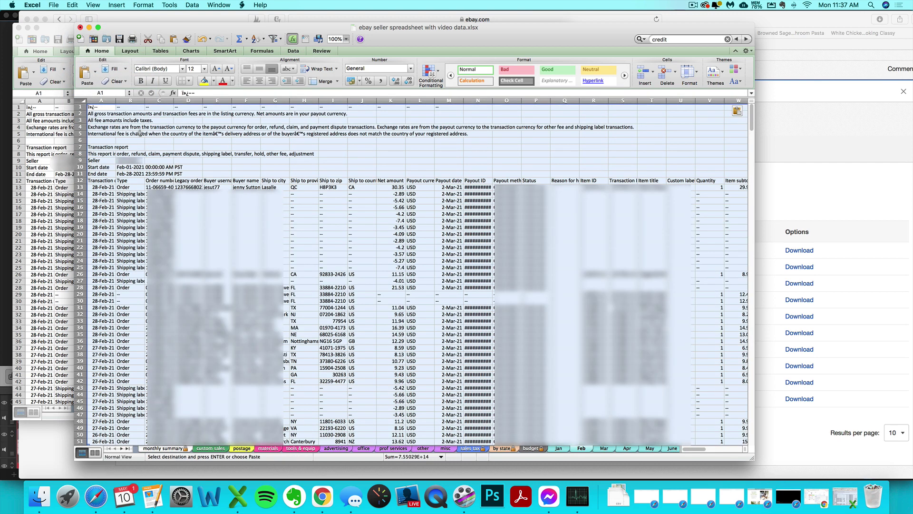
pyautogui.click(171, 167)
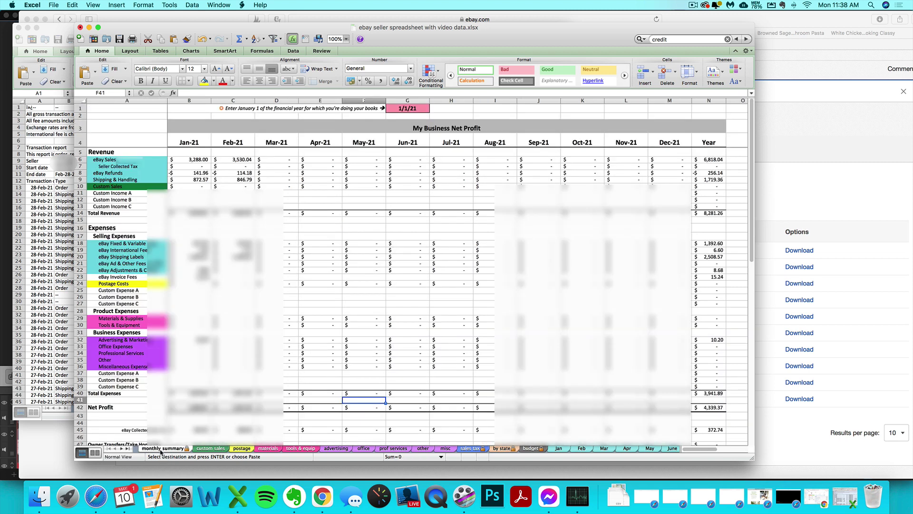
# On the monthly summary, inspect February's net profit formula in C42, showing $2,291.30.
pyautogui.click(162, 448)
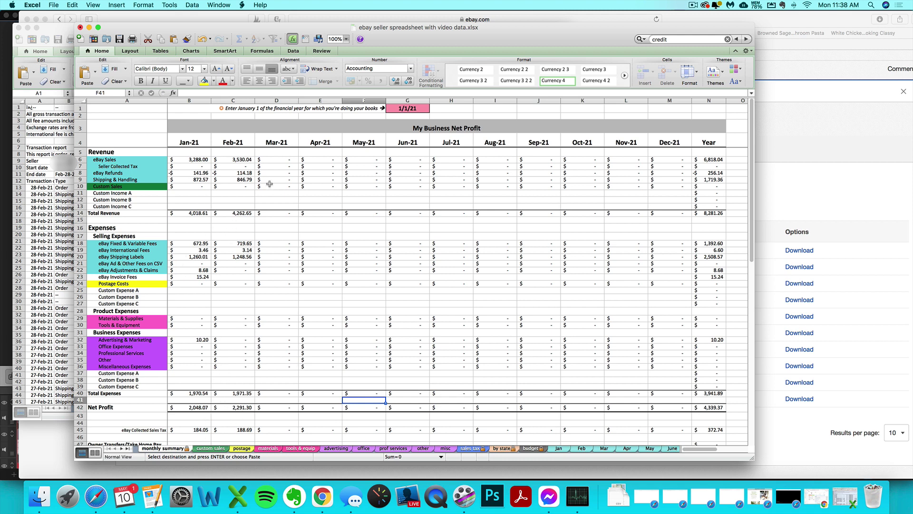
pyautogui.click(228, 407)
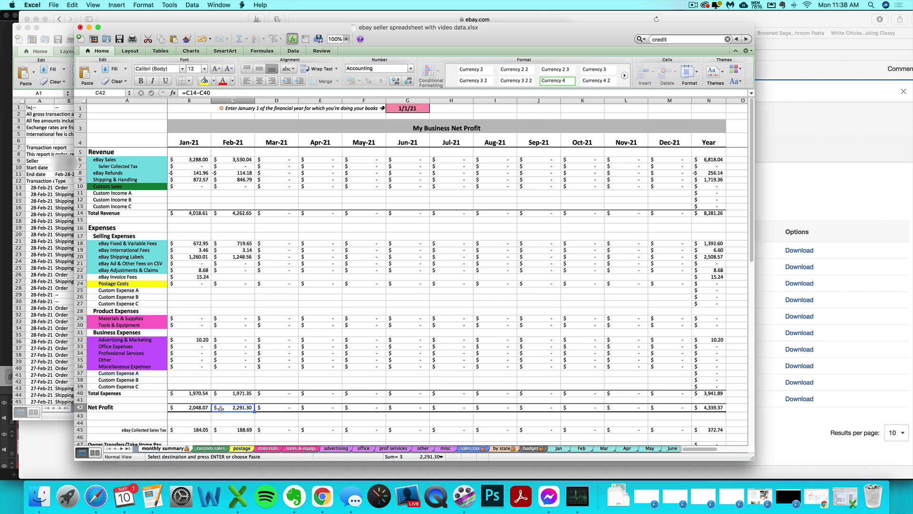
# Open the February 2021 financial statement and highlight its $2,291.30 total transactions.
pyautogui.click(849, 181)
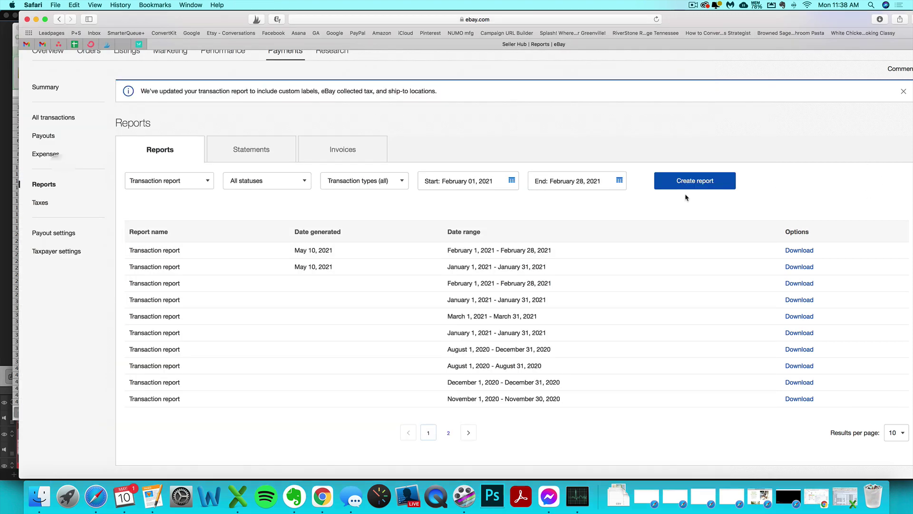
pyautogui.click(261, 152)
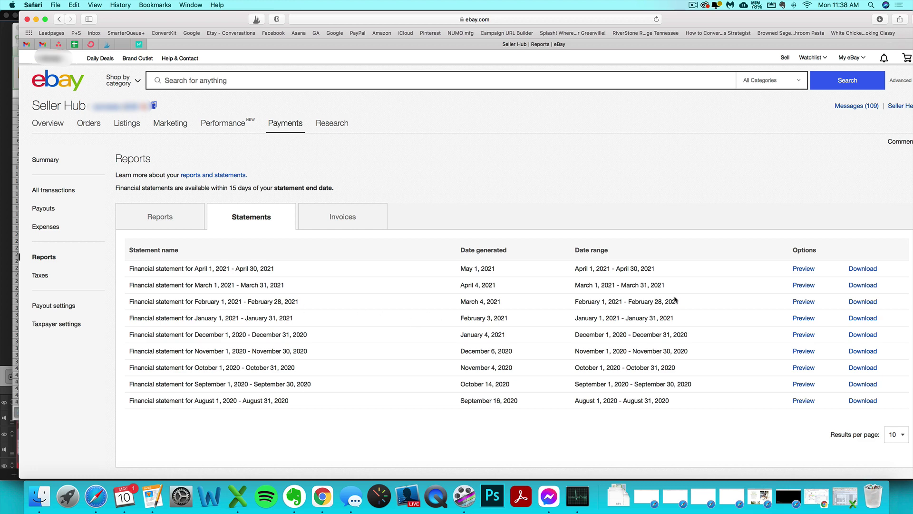
pyautogui.click(804, 301)
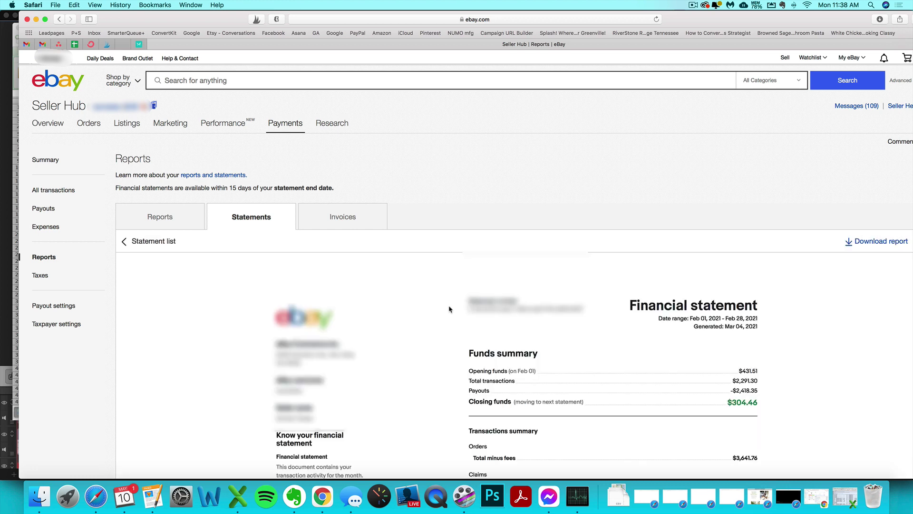
pyautogui.scroll(-1, 514, 388)
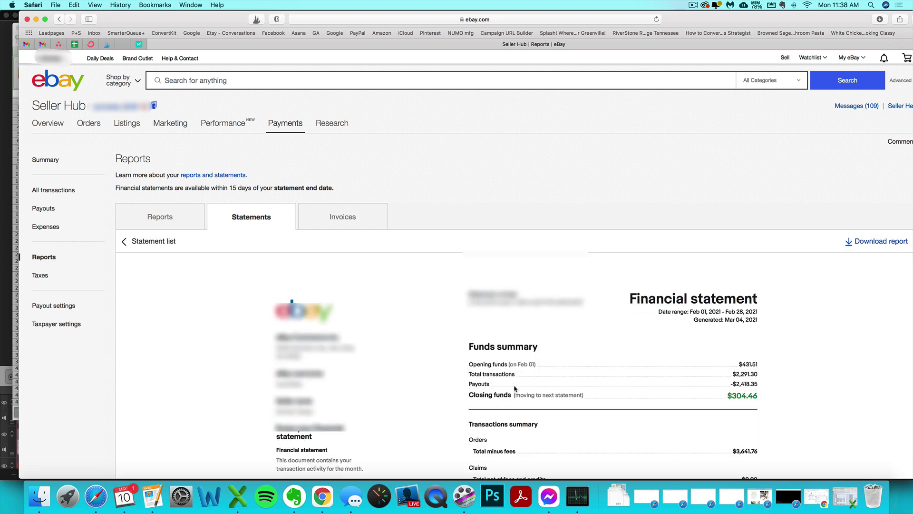
pyautogui.scroll(-10, 514, 389)
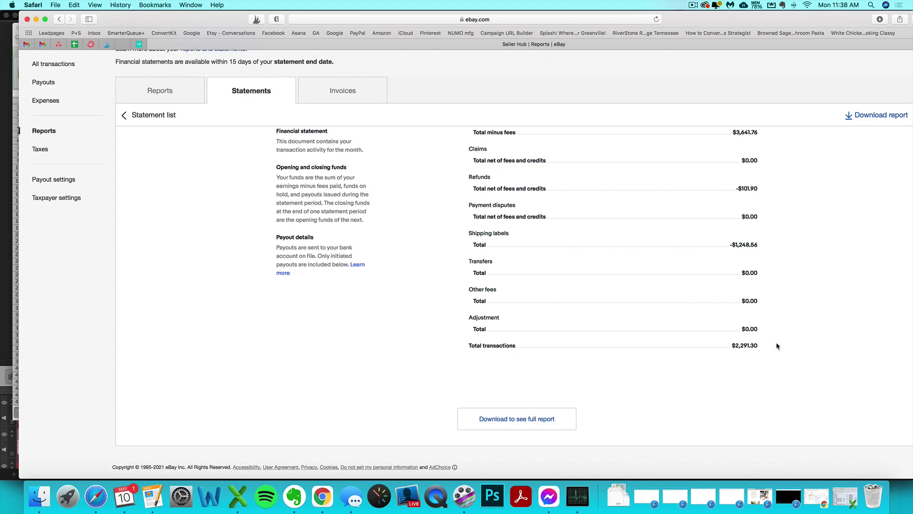
pyautogui.moveTo(739, 347); pyautogui.dragTo(763, 345)
pyautogui.click(237, 496)
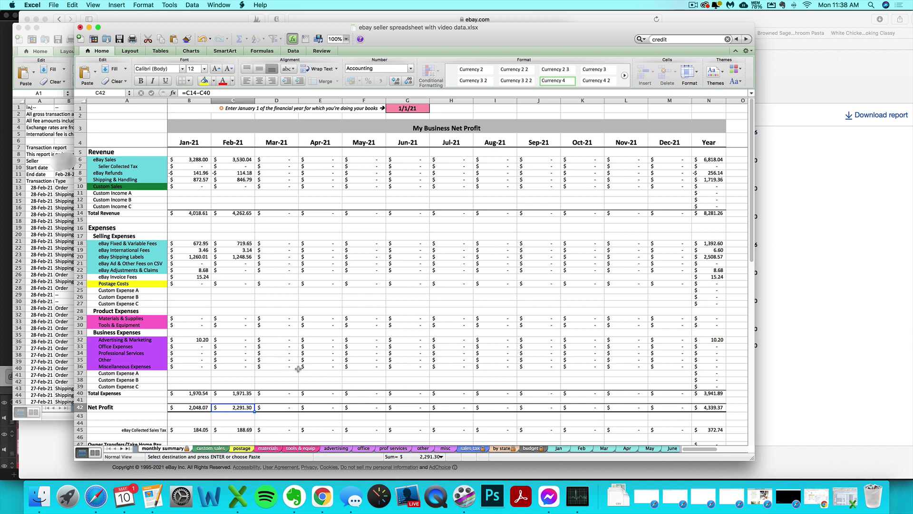
# Select February's empty eBay Invoice Fees cell on the monthly summary.
pyautogui.click(223, 275)
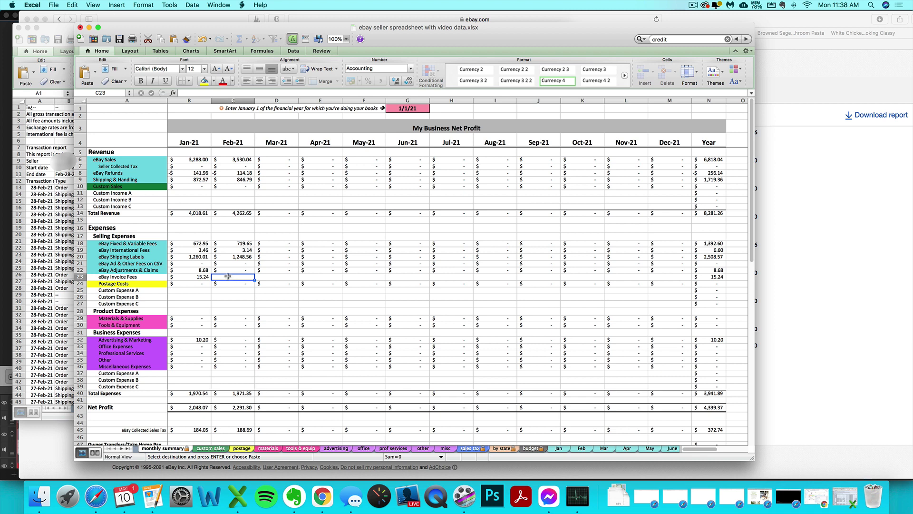
# Open the February 28, 2021 eBay invoice showing $144.72 total due.
pyautogui.click(831, 237)
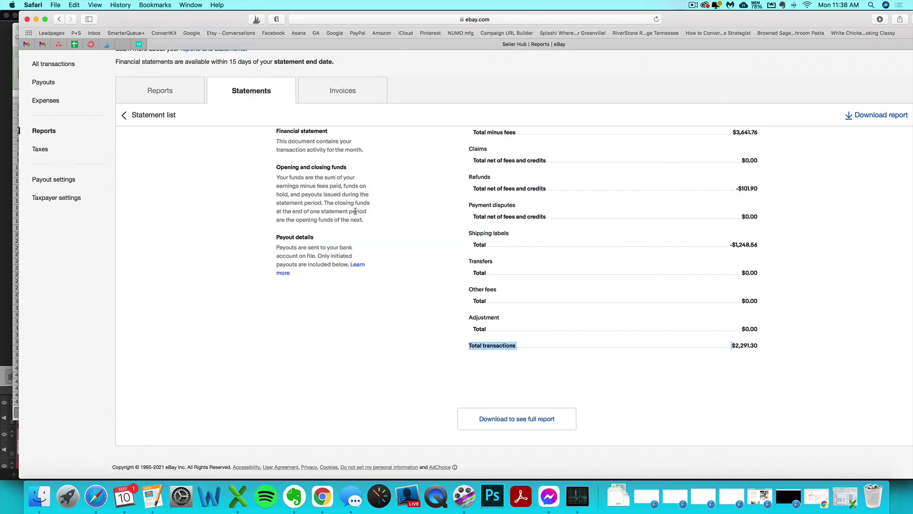
pyautogui.click(341, 94)
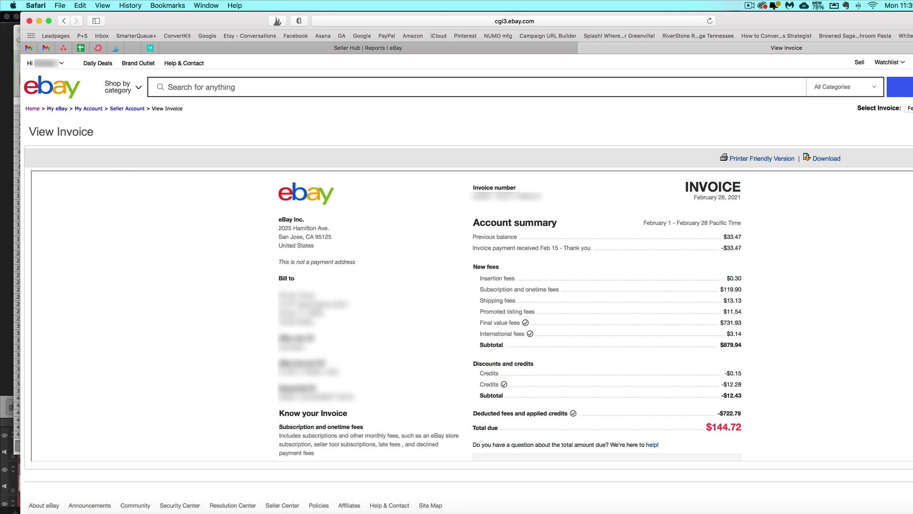
pyautogui.press('super+grave')
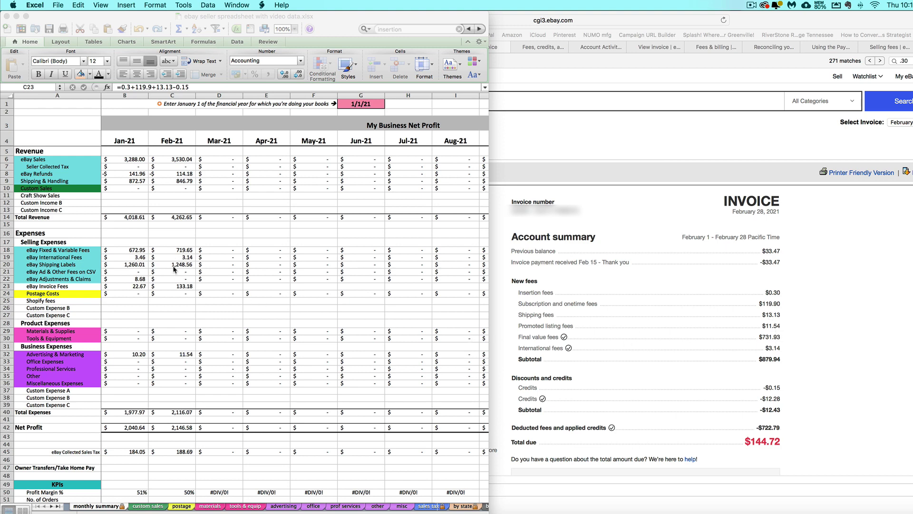
# Confirm February's $11.54 advertising formula against the advertising sheet entries.
pyautogui.click(181, 286)
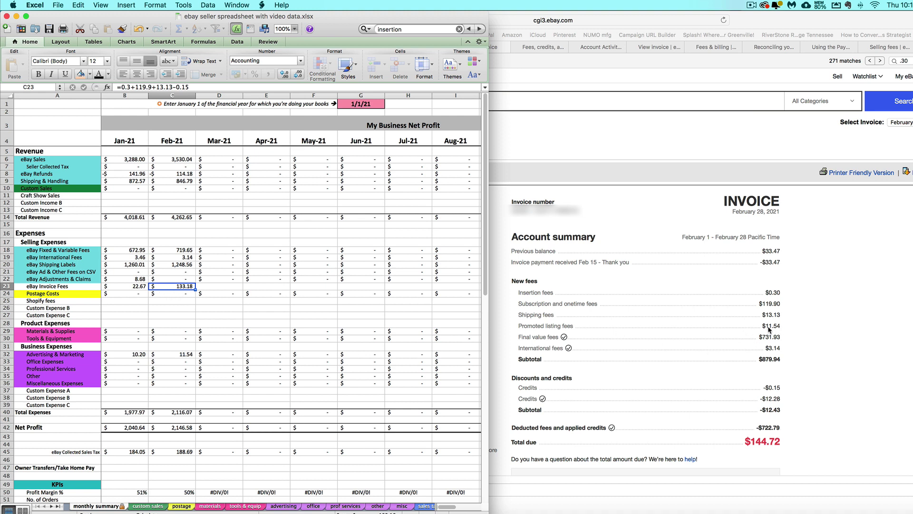
pyautogui.click(171, 355)
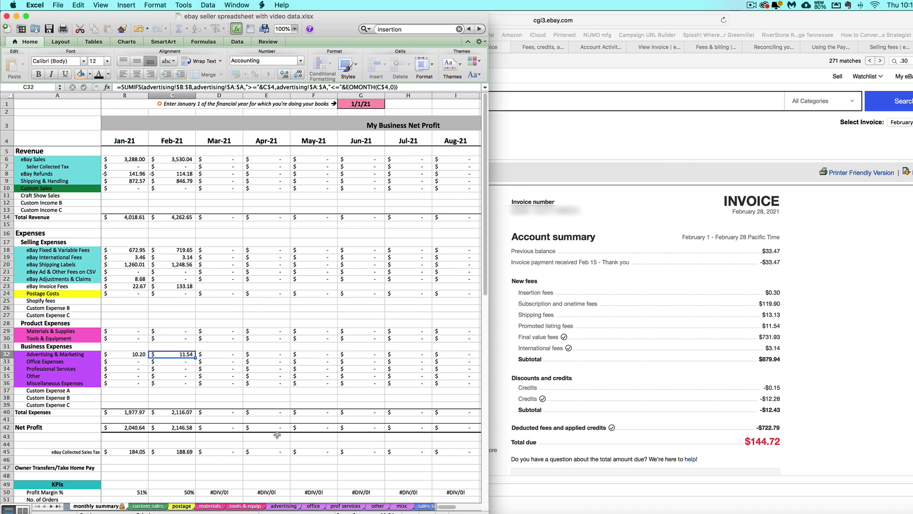
pyautogui.click(280, 508)
pyautogui.click(100, 144)
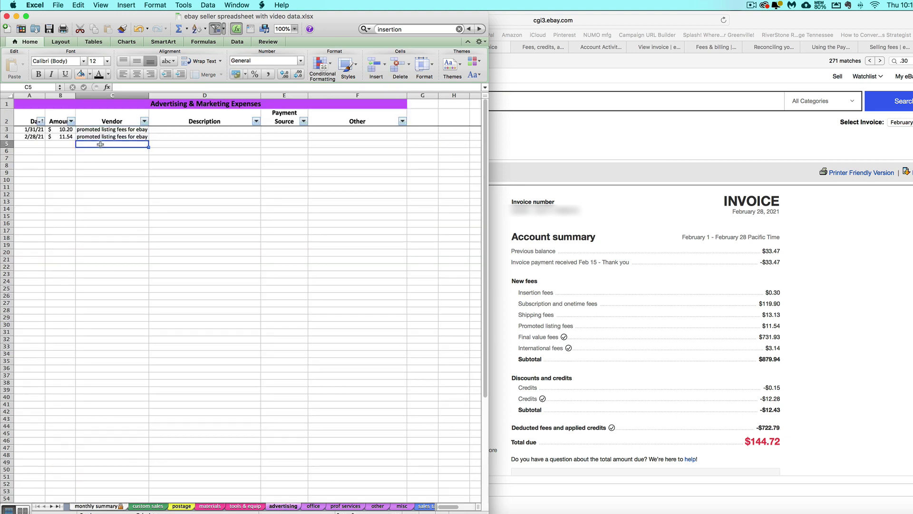
pyautogui.click(97, 507)
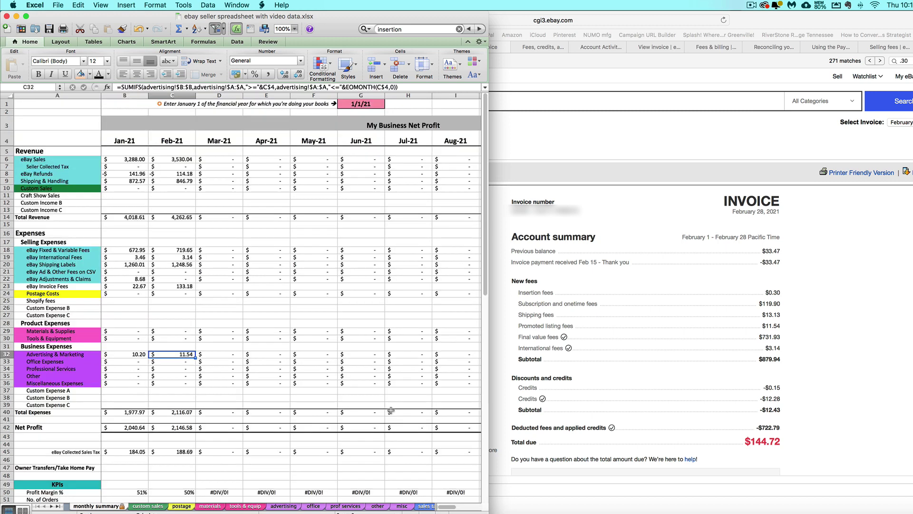
# Check February's eBay fixed and variable fees in C18 and launch Calculator.
pyautogui.click(784, 349)
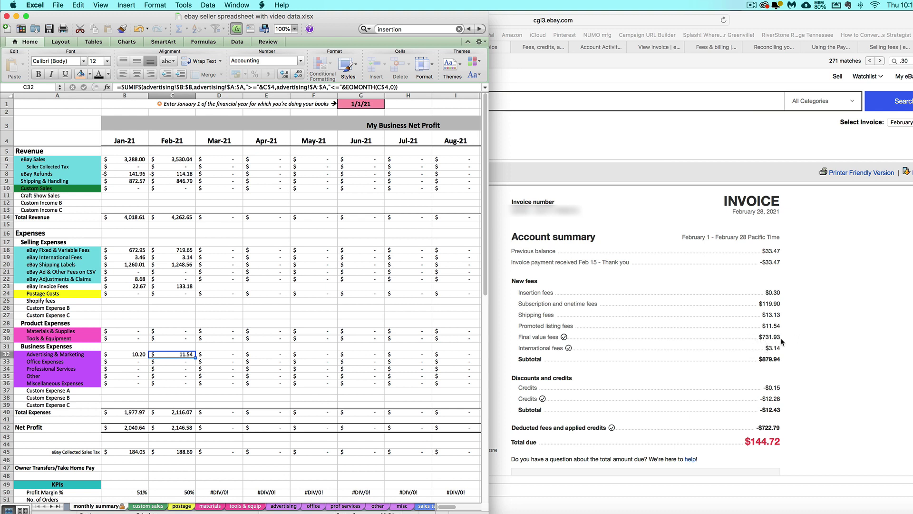
pyautogui.click(164, 251)
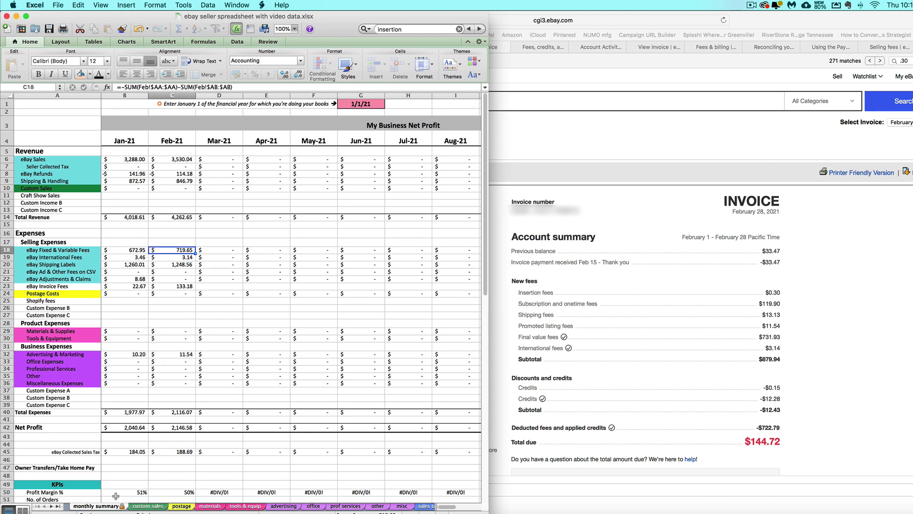
pyautogui.click(95, 505)
pyautogui.click(300, 352)
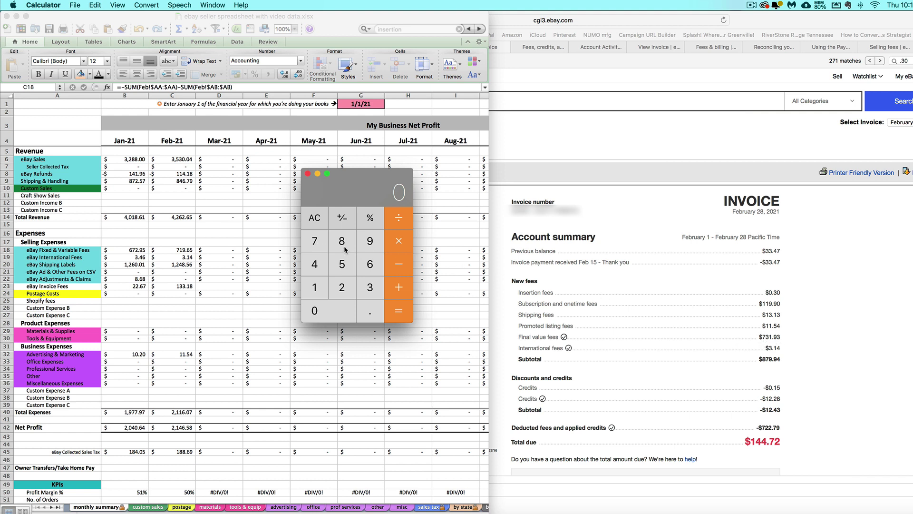
# Enter the final value fees of 731.93 in Calculator.
pyautogui.click(326, 248)
pyautogui.click(358, 281)
pyautogui.click(320, 292)
pyautogui.click(367, 310)
pyautogui.click(379, 246)
pyautogui.click(376, 286)
# Subtract the 12.28 credits to get 719.65.
pyautogui.click(403, 271)
pyautogui.click(325, 291)
pyautogui.click(341, 287)
pyautogui.click(370, 310)
pyautogui.click(341, 287)
pyautogui.click(344, 247)
pyautogui.click(398, 314)
# Check February's fees in C18, C19 (3.14) and C23 (133.18) against the eBay invoice.
pyautogui.click(180, 251)
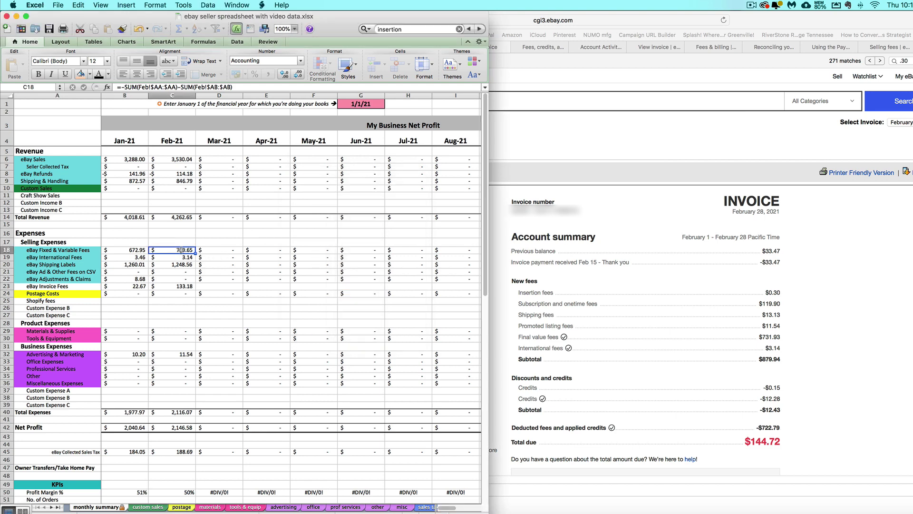
pyautogui.click(185, 258)
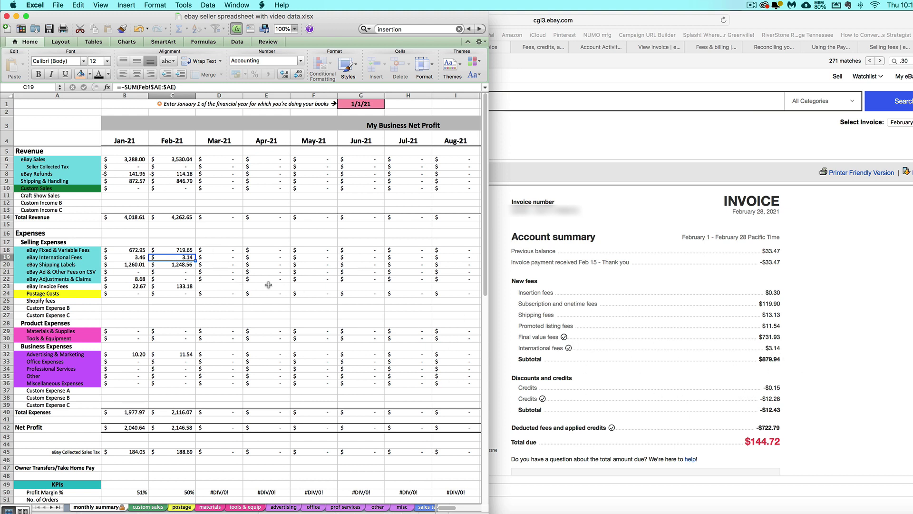
pyautogui.click(172, 286)
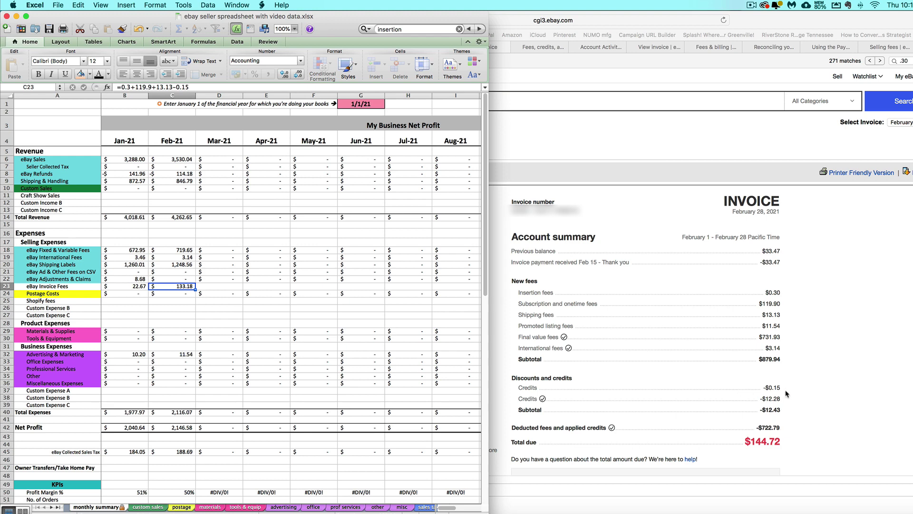
pyautogui.click(774, 395)
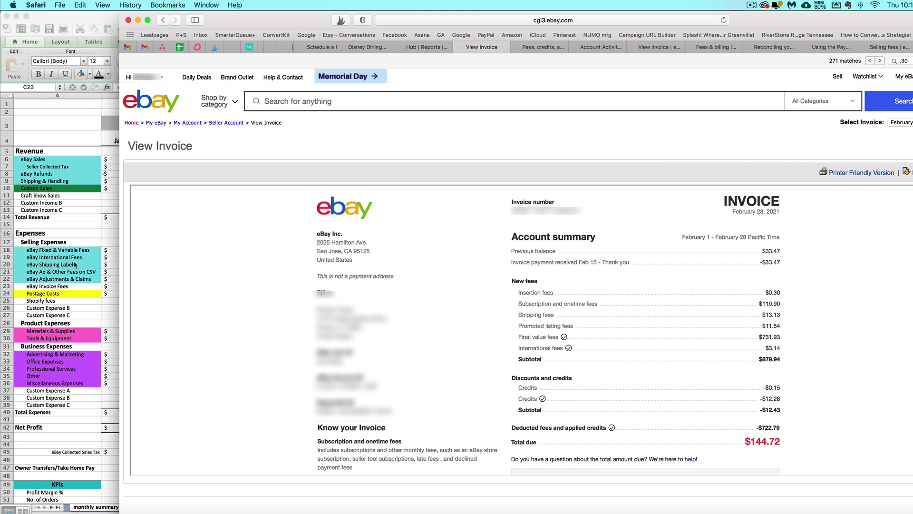
# Review the invoice's payments and itemised per-listing fee tables, then return to Excel.
pyautogui.scroll(-10, 690, 409)
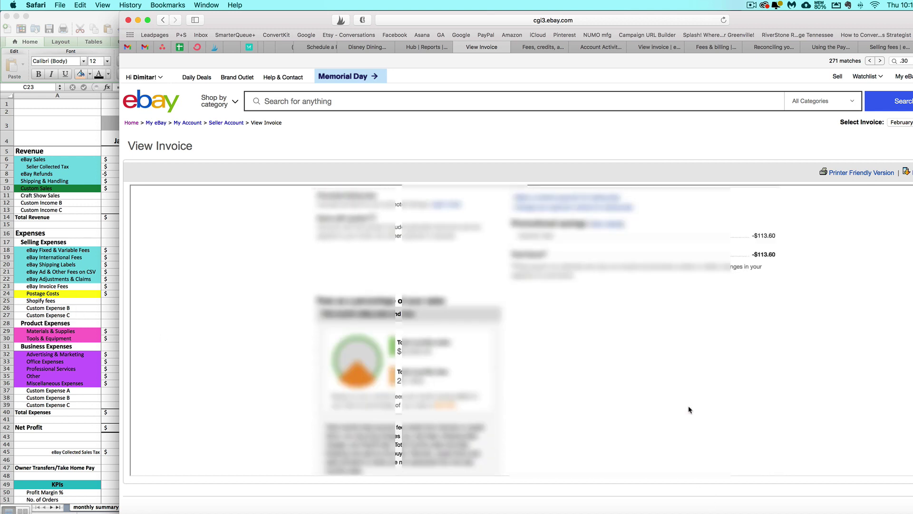
pyautogui.scroll(-15, 690, 409)
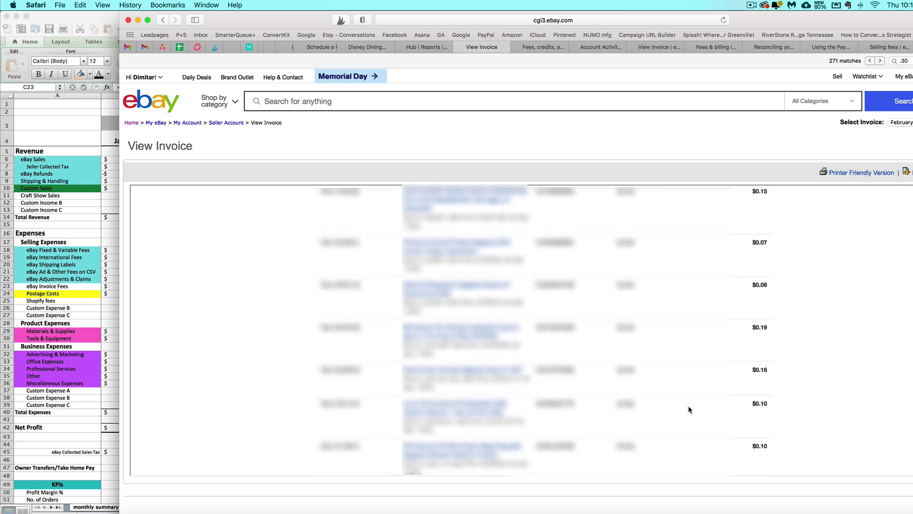
pyautogui.scroll(-10, 689, 409)
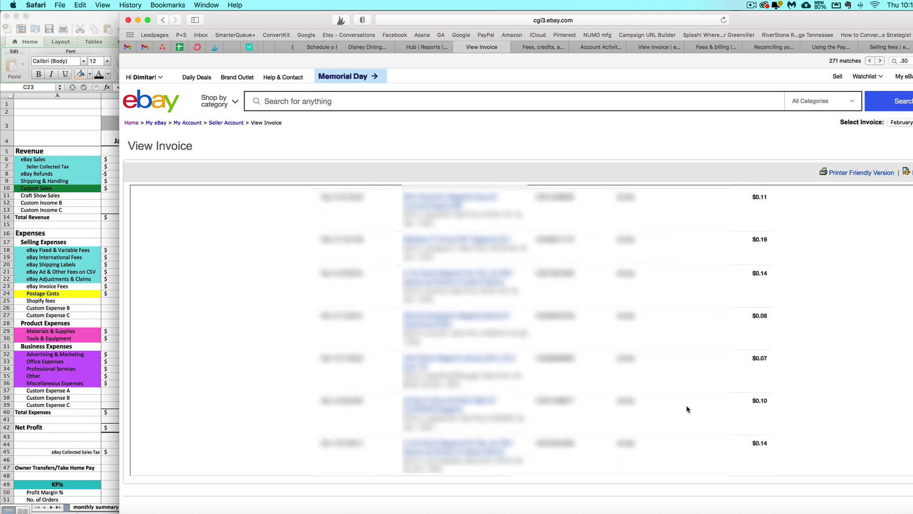
pyautogui.scroll(-1, 655, 500)
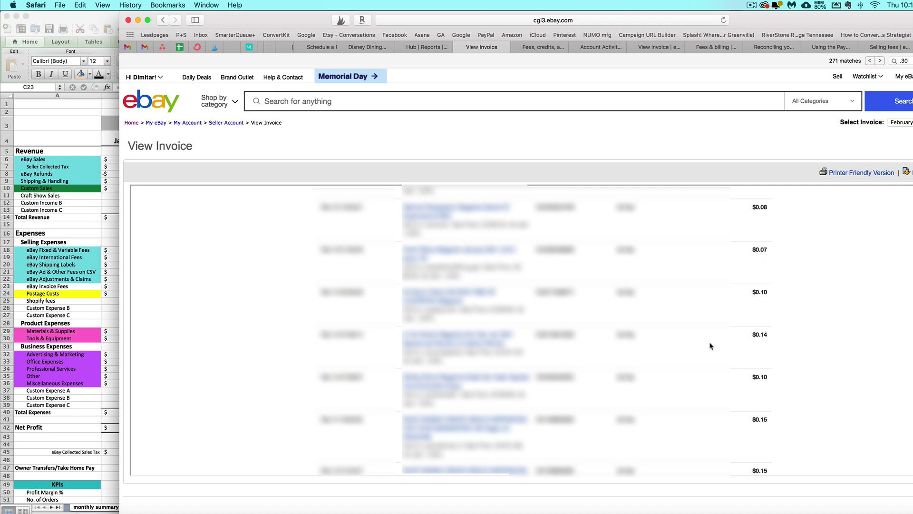
pyautogui.click(112, 334)
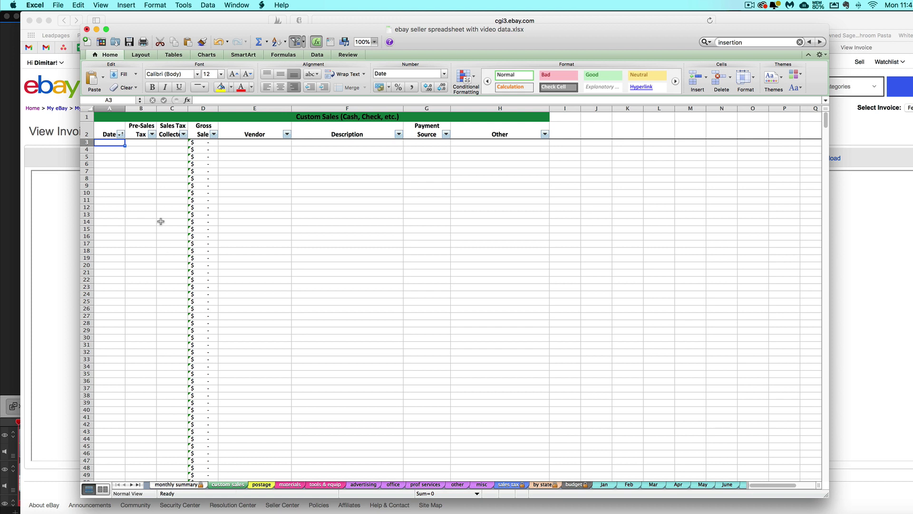
# Confirm the postage, materials and tools & equip sheets are empty, then return to monthly summary.
pyautogui.click(264, 485)
pyautogui.click(290, 485)
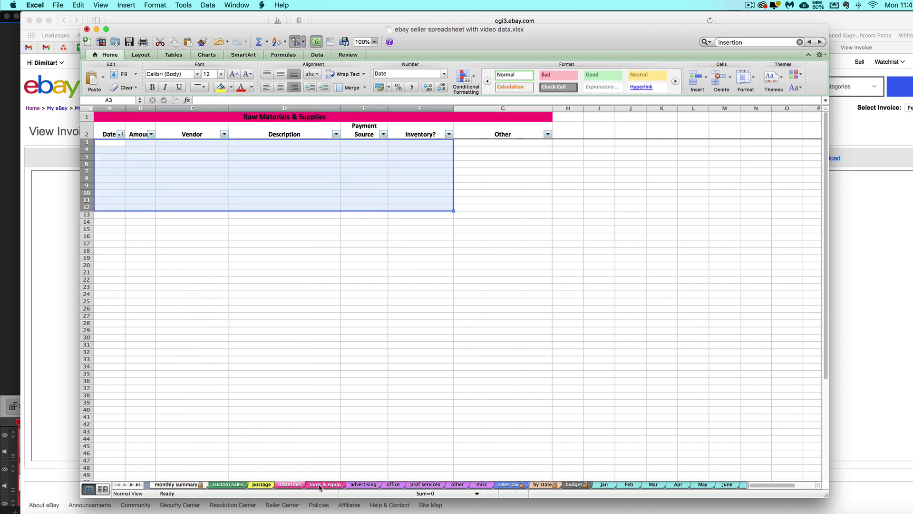
pyautogui.click(322, 485)
pyautogui.click(275, 358)
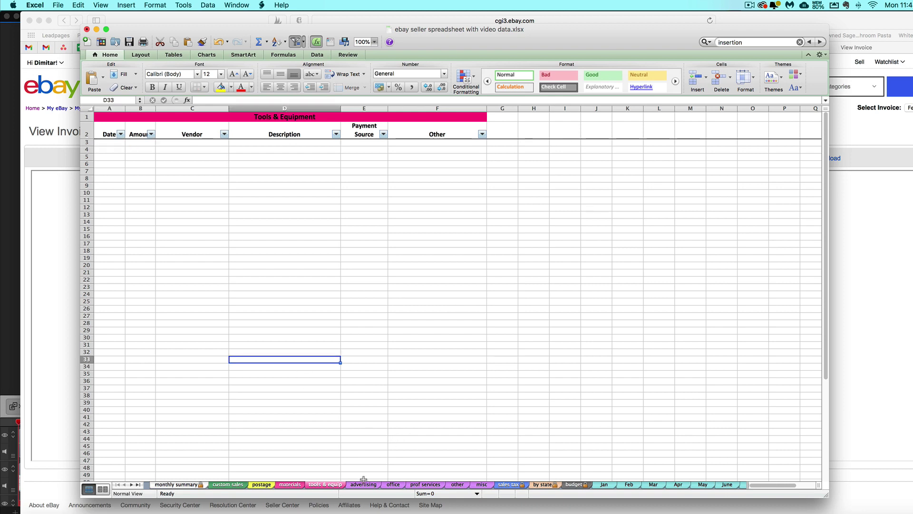
pyautogui.click(172, 485)
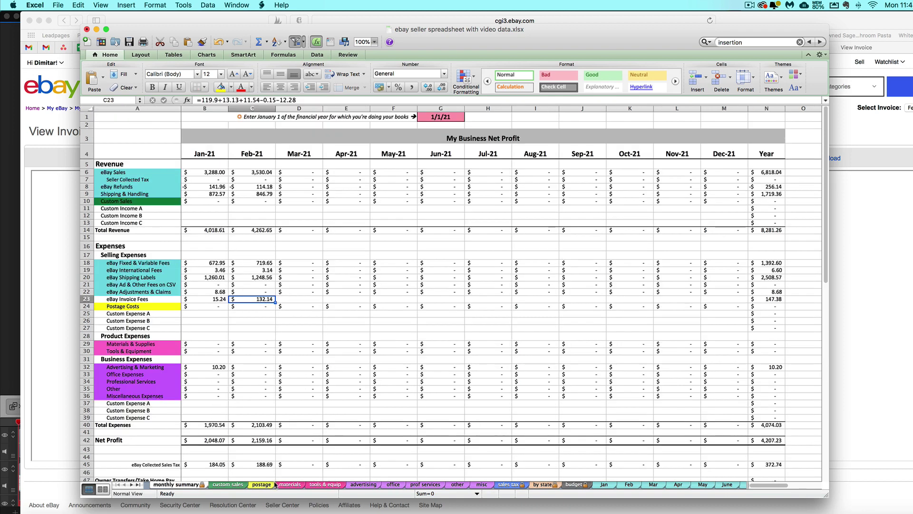